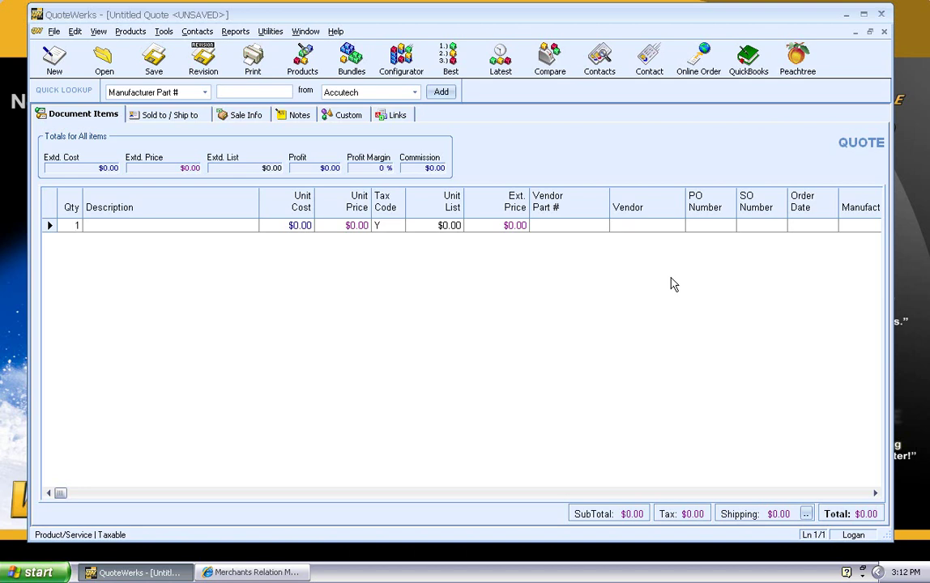
# - Review the DataFeedFile.com merchants page listing 5370 merchants
pyautogui.click(268, 574)
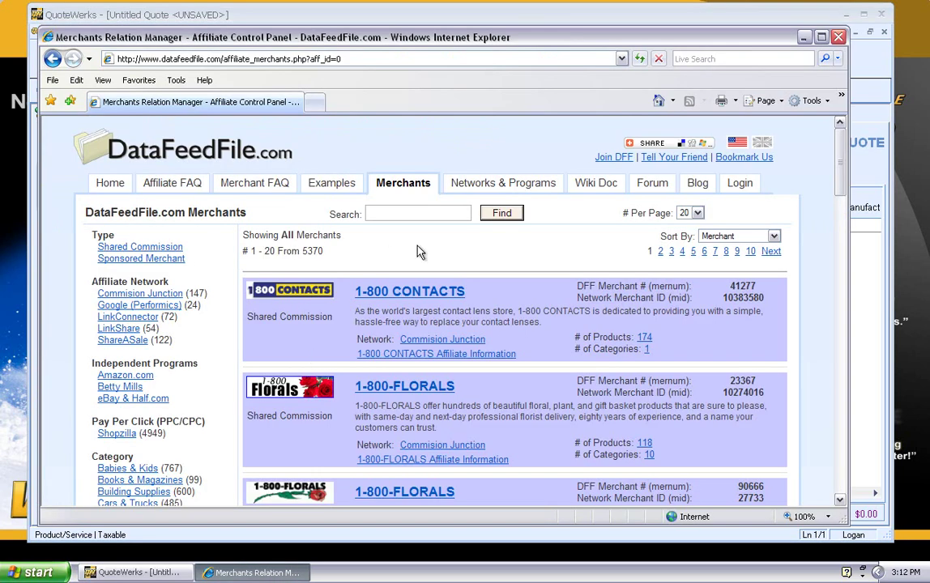
pyautogui.doubleClick(312, 251)
pyautogui.click(356, 256)
pyautogui.scroll(-6, 496, 305)
pyautogui.scroll(-15, 494, 305)
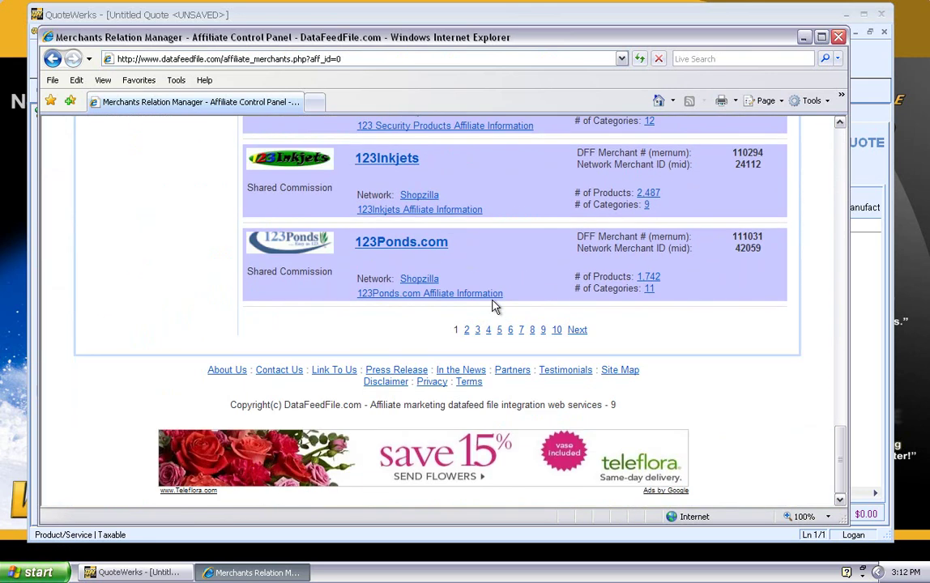
pyautogui.scroll(20, 496, 306)
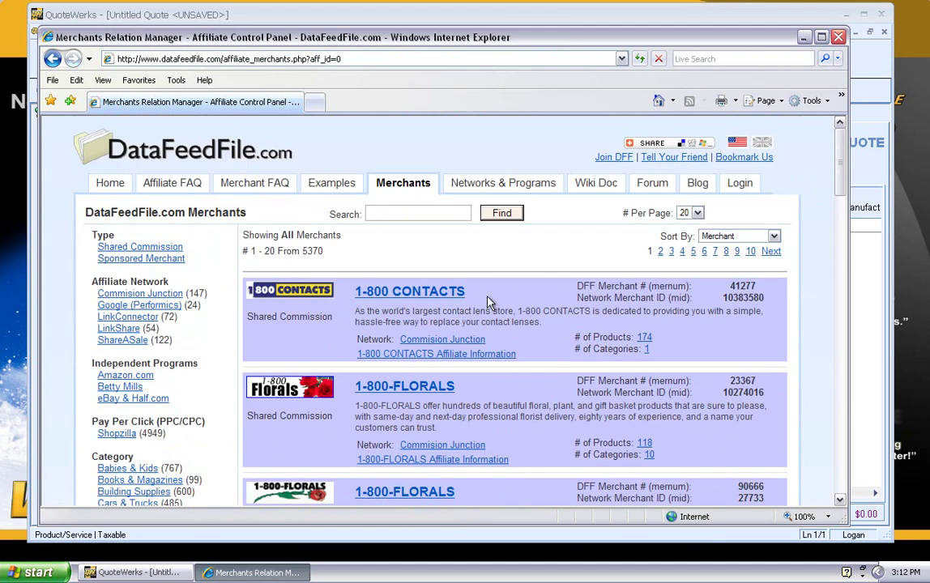
# - Check the DataFeedFile.com real-time pricing connection settings in program options, closing without saving
pyautogui.click(267, 18)
pyautogui.click(164, 33)
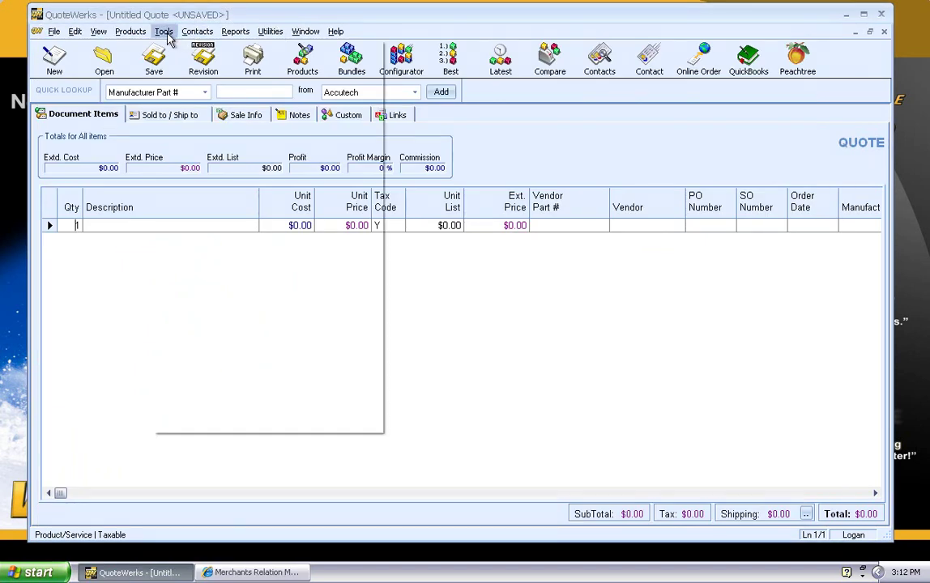
pyautogui.click(229, 424)
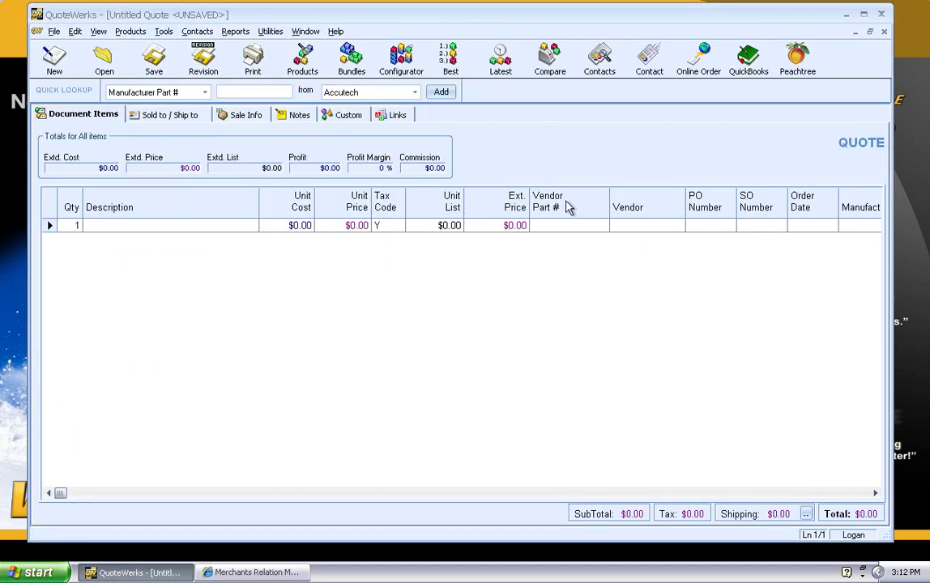
pyautogui.click(632, 150)
pyautogui.click(584, 203)
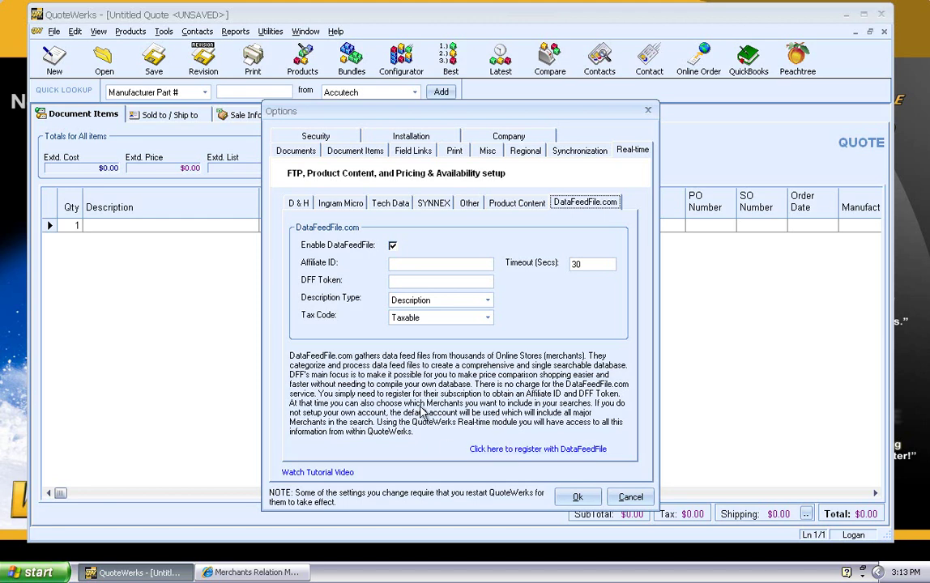
pyautogui.click(621, 500)
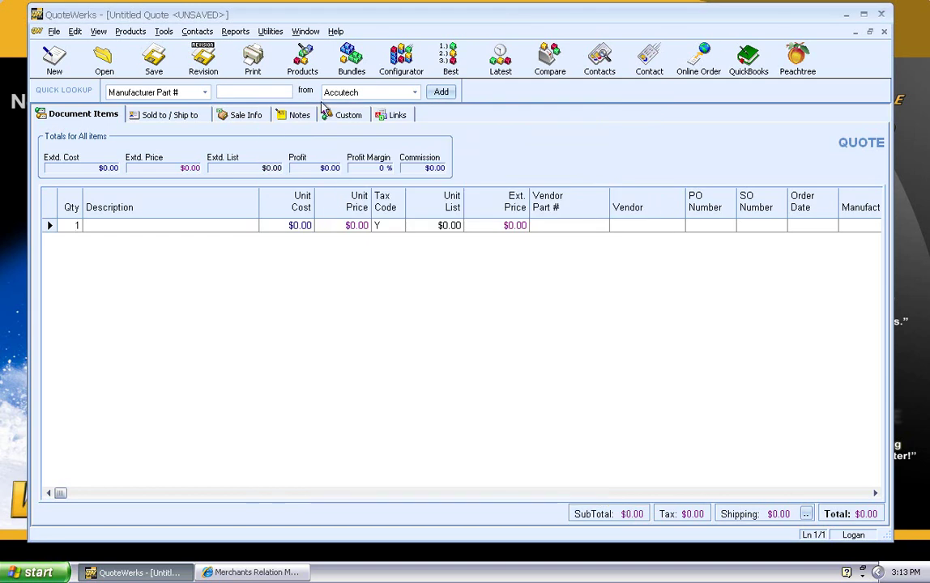
# - Look up keyword C5142A and append the Computers4Sure $71.95 HP DLT cleaning item
pyautogui.click(302, 59)
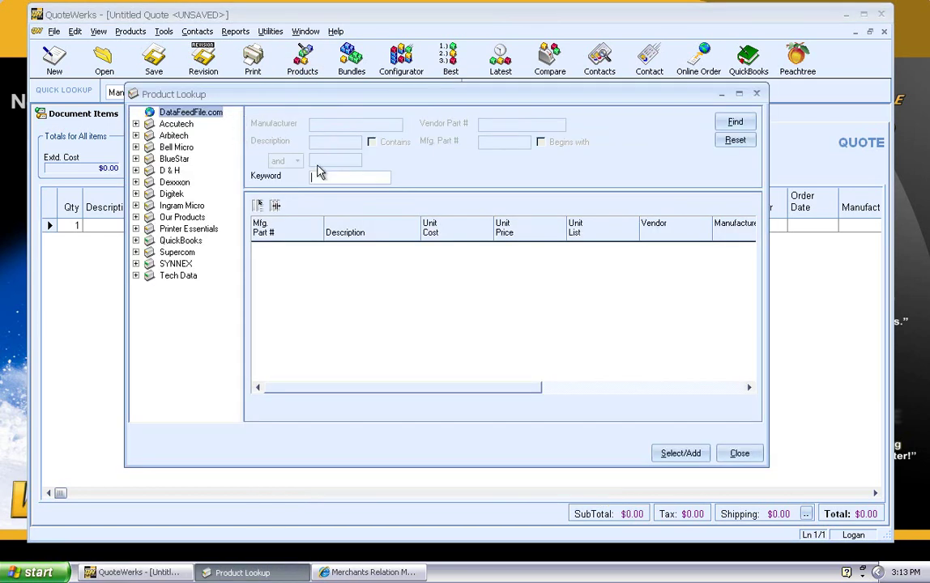
pyautogui.press('F2')
pyautogui.doubleClick(114, 107)
pyautogui.click(724, 129)
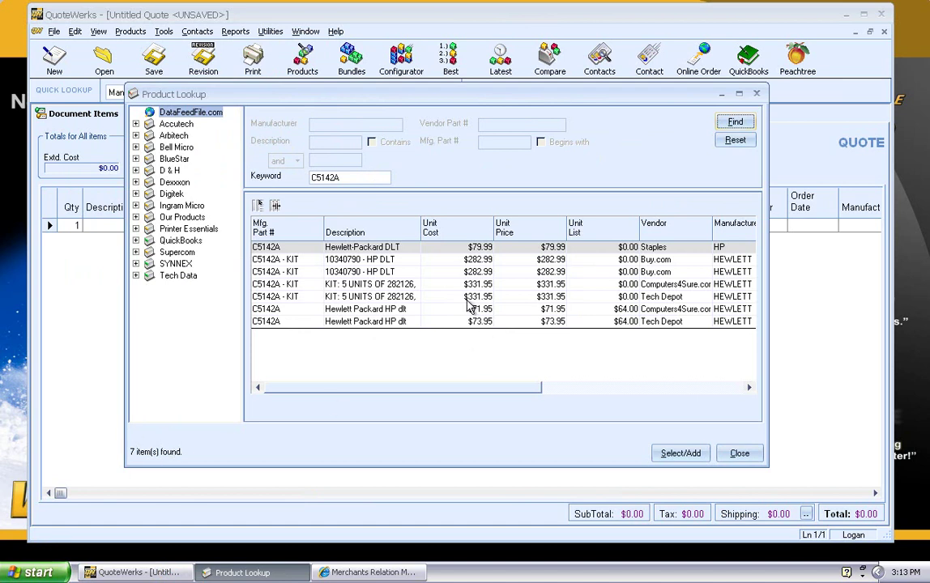
pyautogui.click(363, 311)
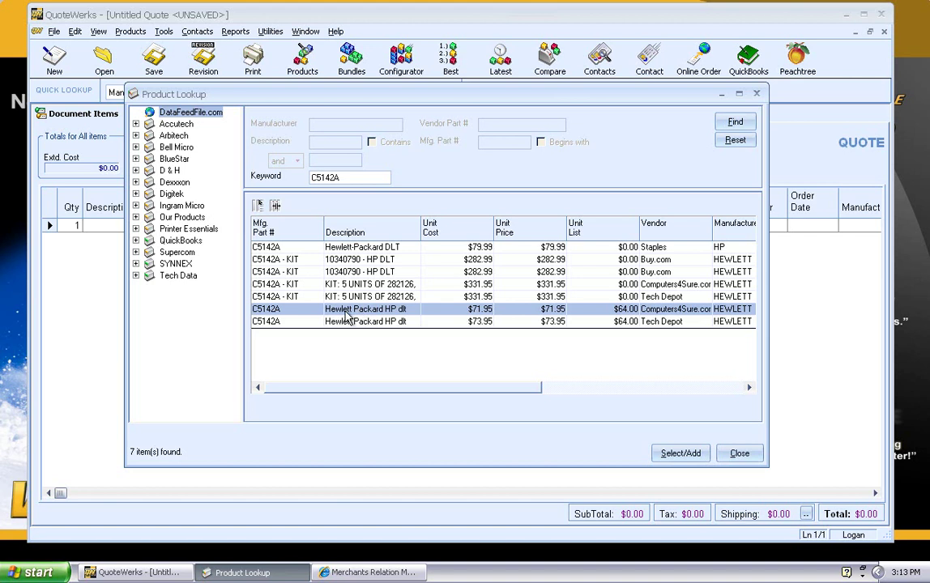
pyautogui.doubleClick(360, 313)
pyautogui.click(488, 382)
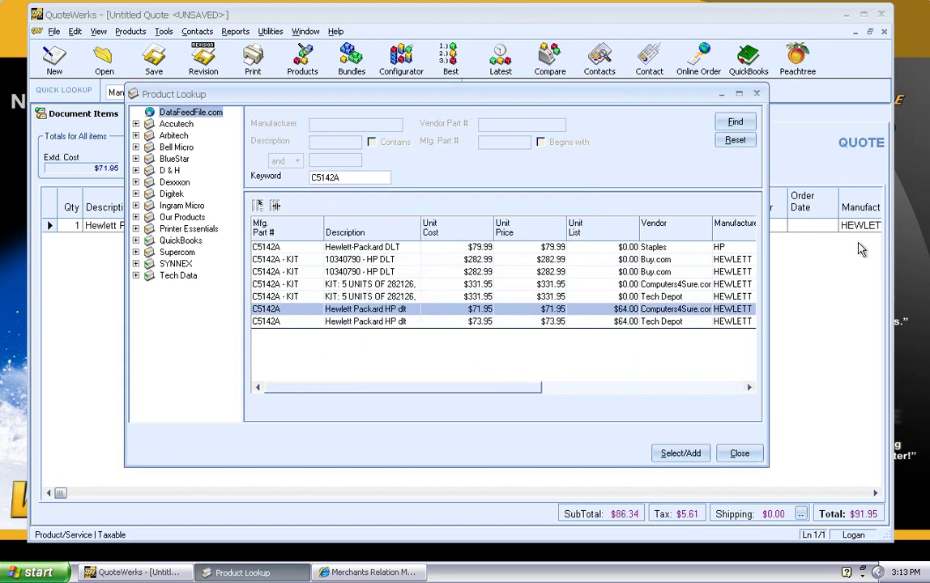
# - Check the new quote line, then bring up actions for the Computers4Sure result
pyautogui.click(801, 243)
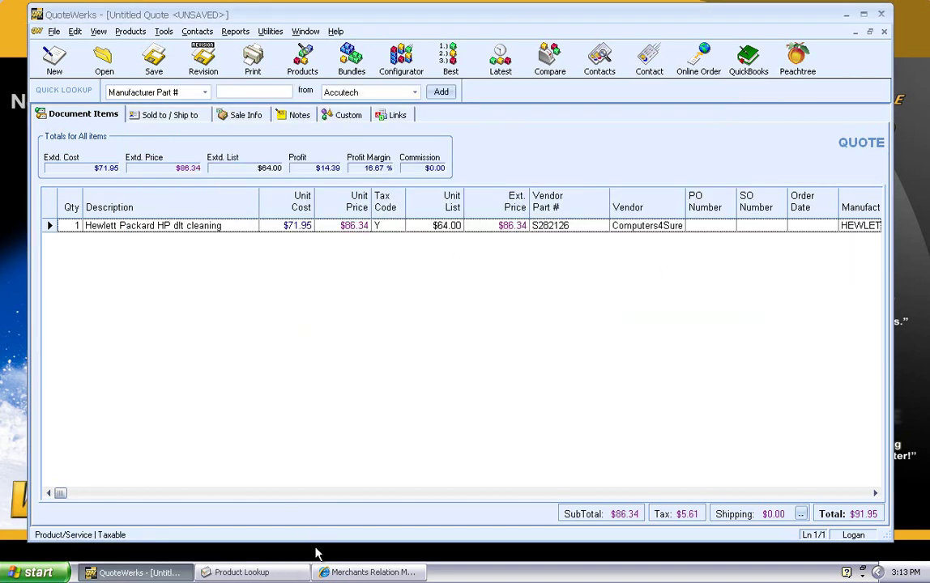
pyautogui.click(245, 572)
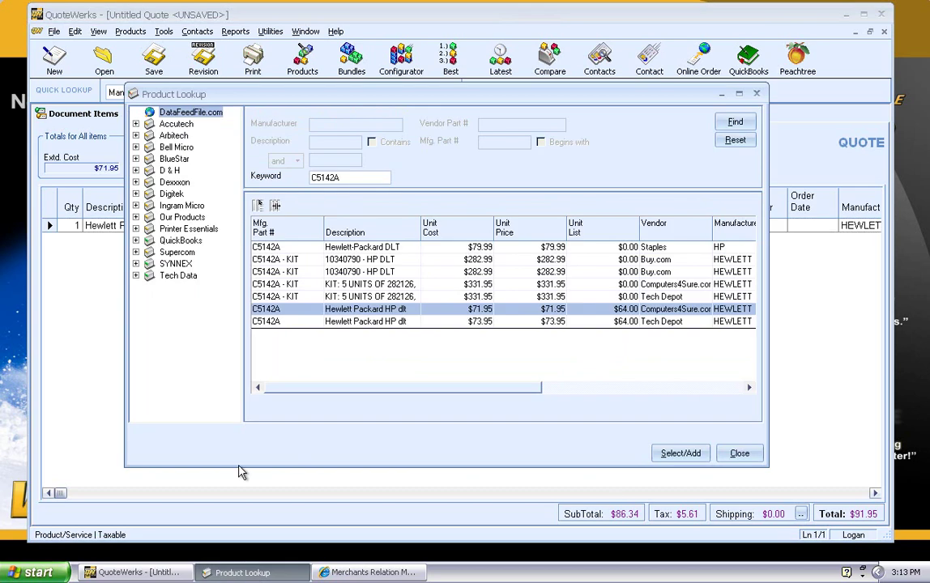
pyautogui.rightClick(342, 313)
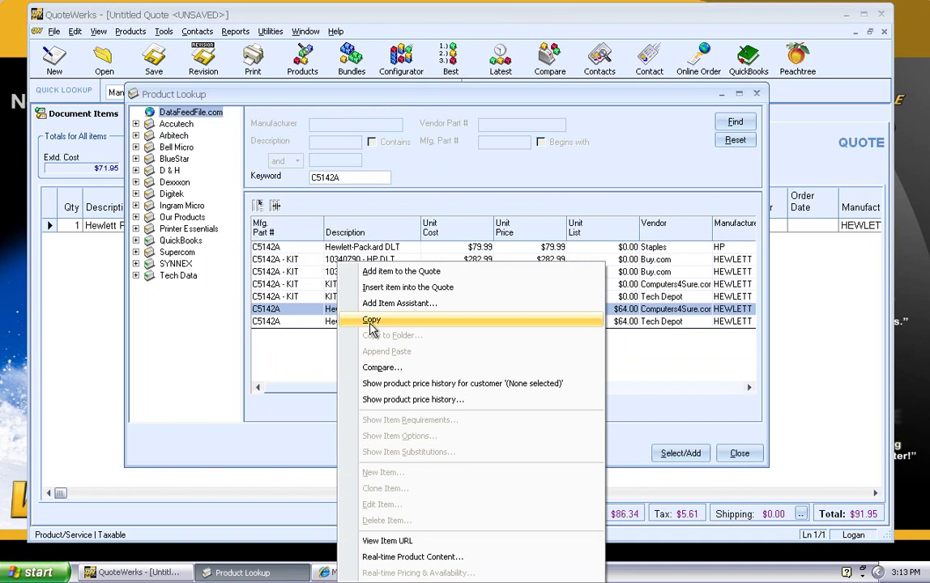
# - View the Computers4Sure page for the DLT Tape Cleaning Cart 20 Head, confirming $71.95 in stock
pyautogui.click(405, 541)
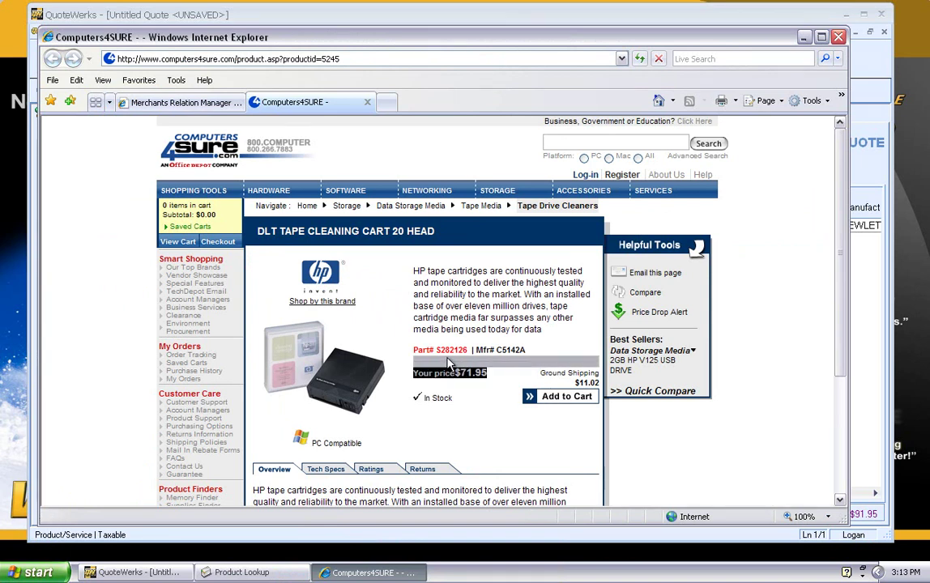
pyautogui.scroll(-2, 458, 312)
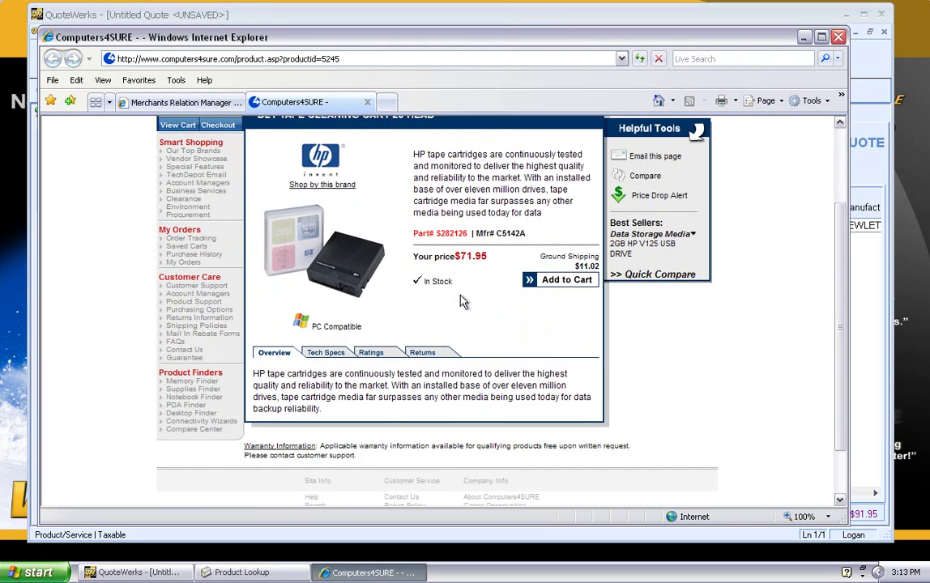
pyautogui.moveTo(457, 329); pyautogui.dragTo(487, 314)
pyautogui.click(434, 283)
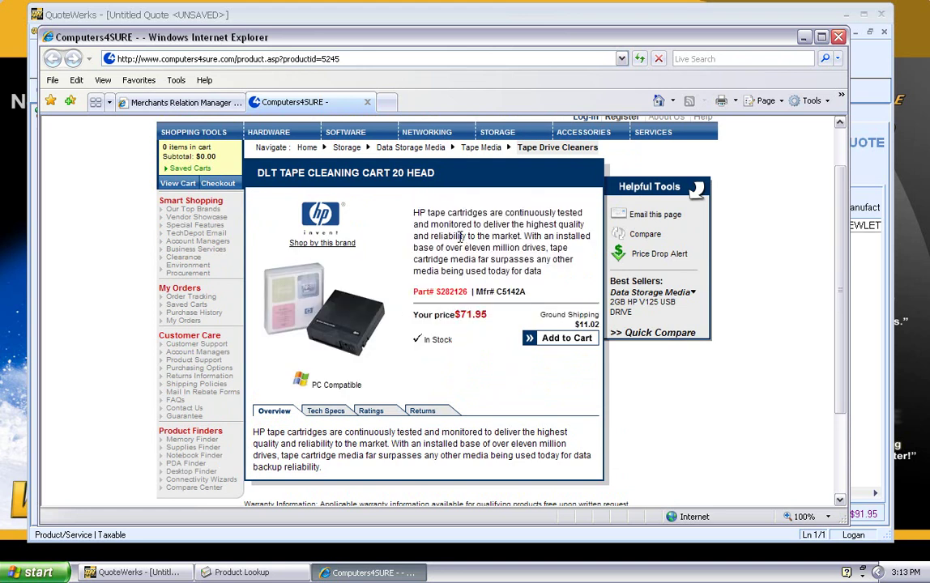
pyautogui.scroll(2, 462, 243)
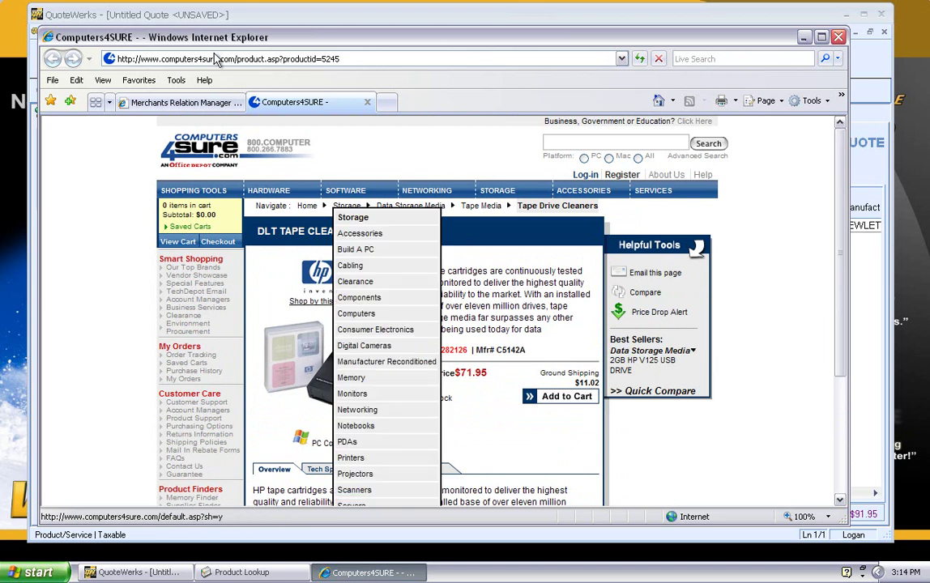
# - Replace the C5142A keyword with 'linksys router' and search DataFeedFile.com
pyautogui.click(229, 18)
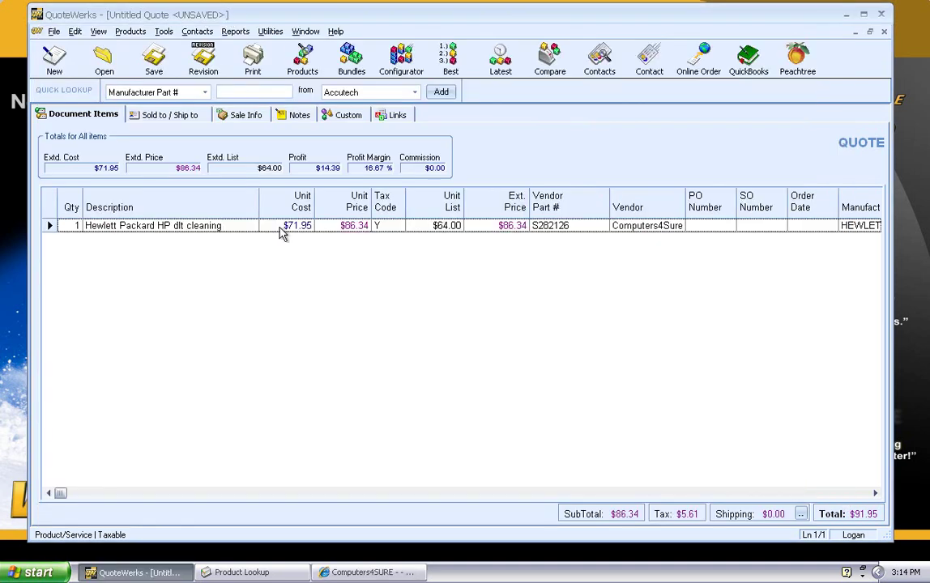
pyautogui.click(288, 572)
pyautogui.click(364, 180)
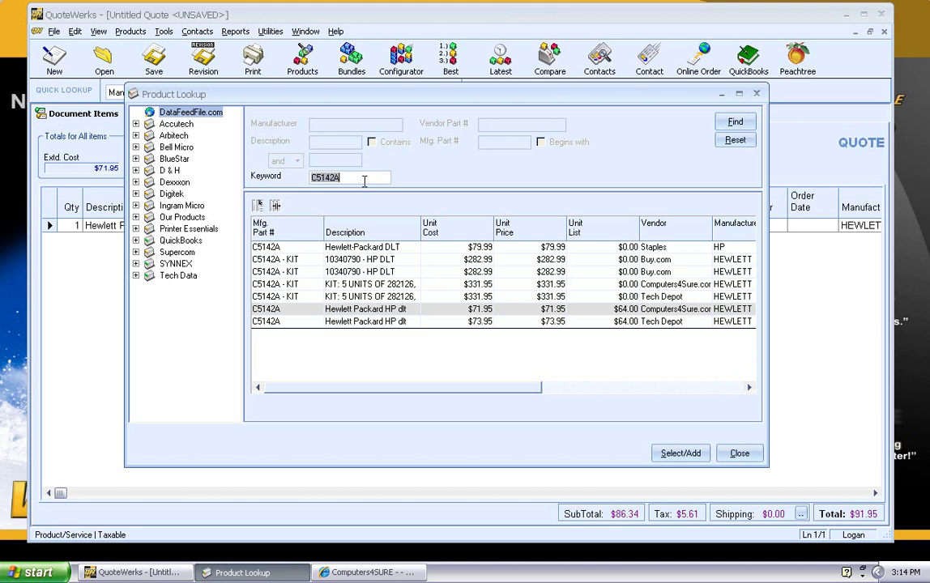
pyautogui.press('BackSpace')
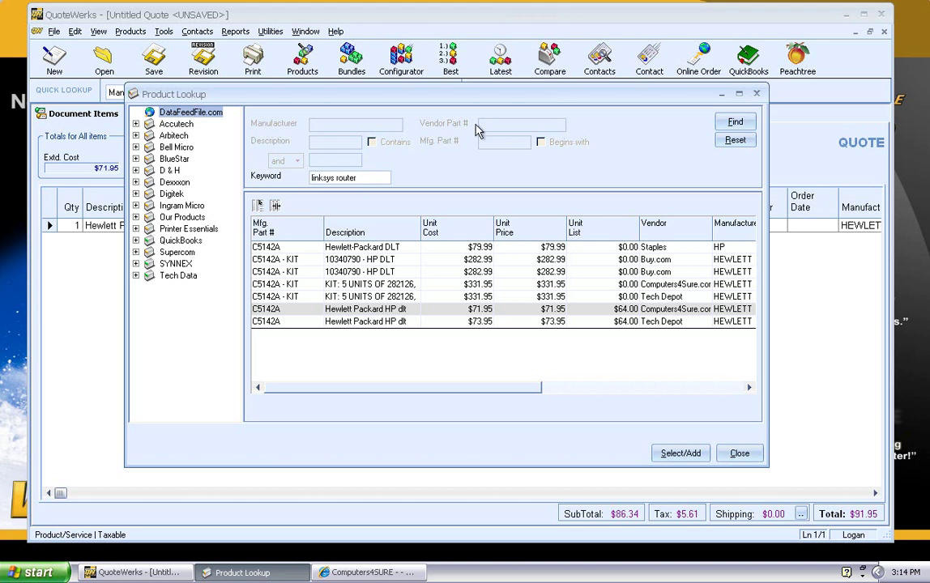
pyautogui.click(735, 122)
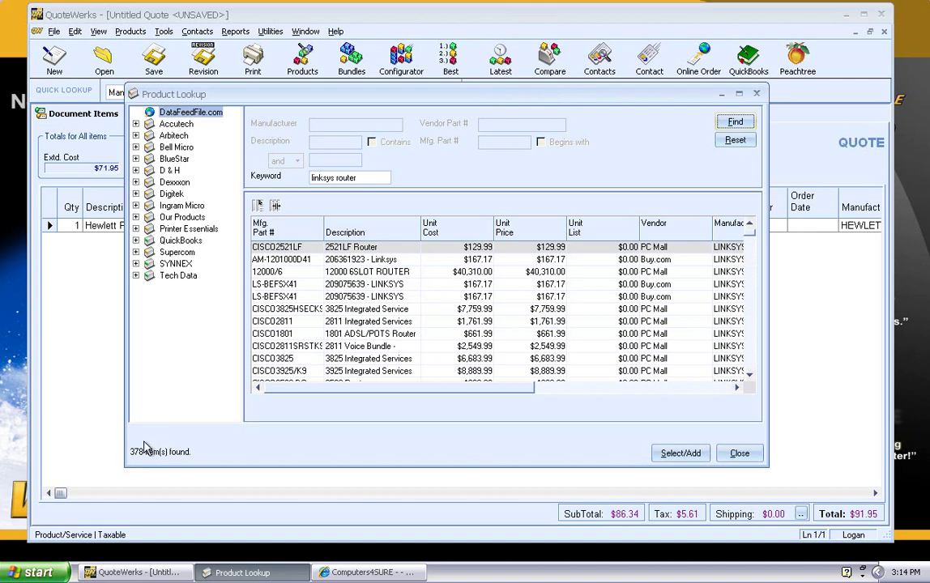
# - Browse the 378 router results, including LS-BEFSX41 and the 2801 Modular Router
pyautogui.click(360, 297)
pyautogui.scroll(-3, 389, 298)
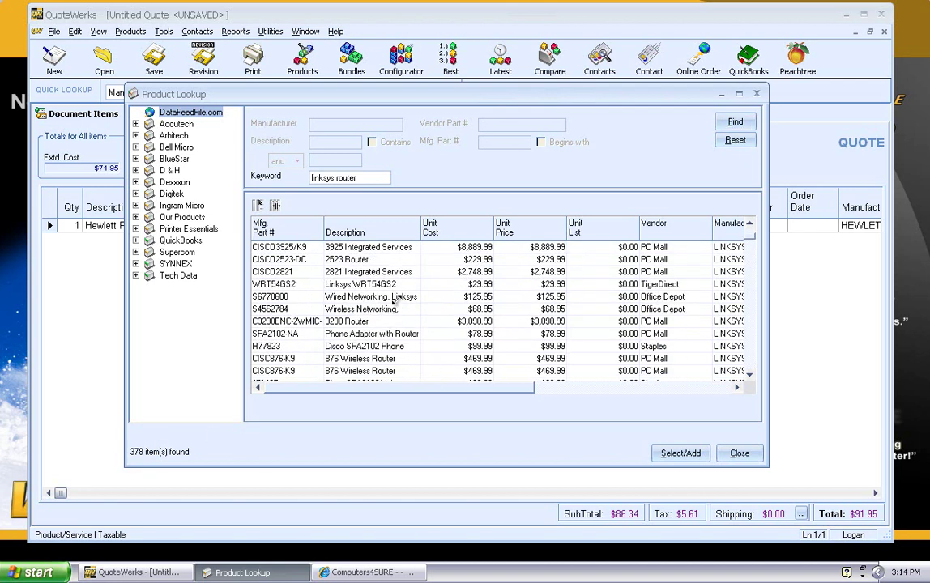
pyautogui.scroll(-12, 394, 298)
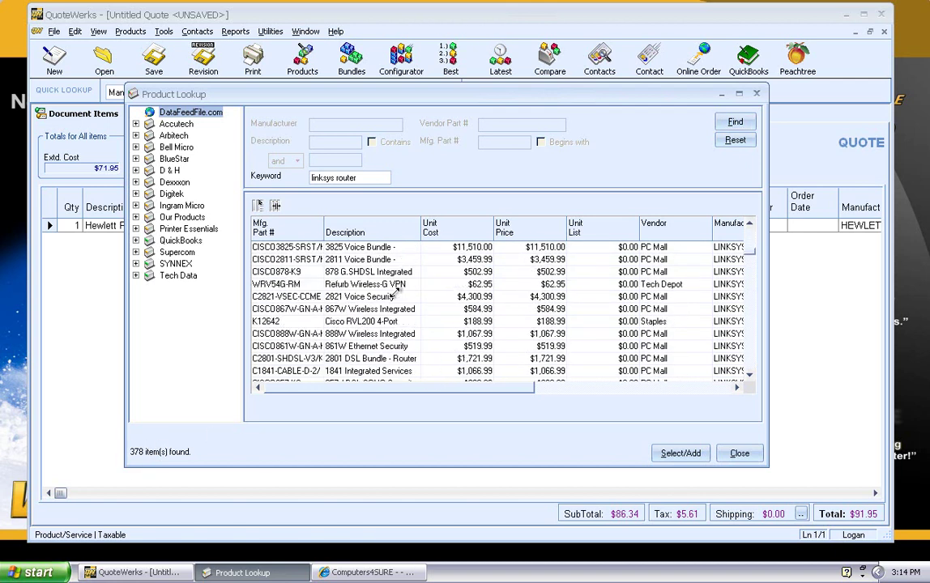
pyautogui.scroll(-6, 397, 292)
pyautogui.moveTo(312, 177); pyautogui.dragTo(369, 185)
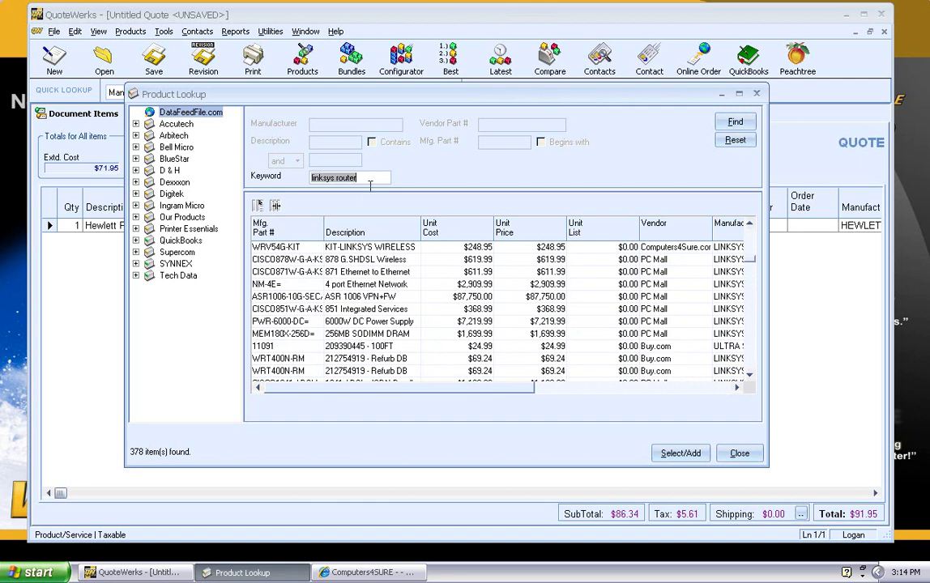
pyautogui.click(348, 279)
pyautogui.scroll(-9, 381, 299)
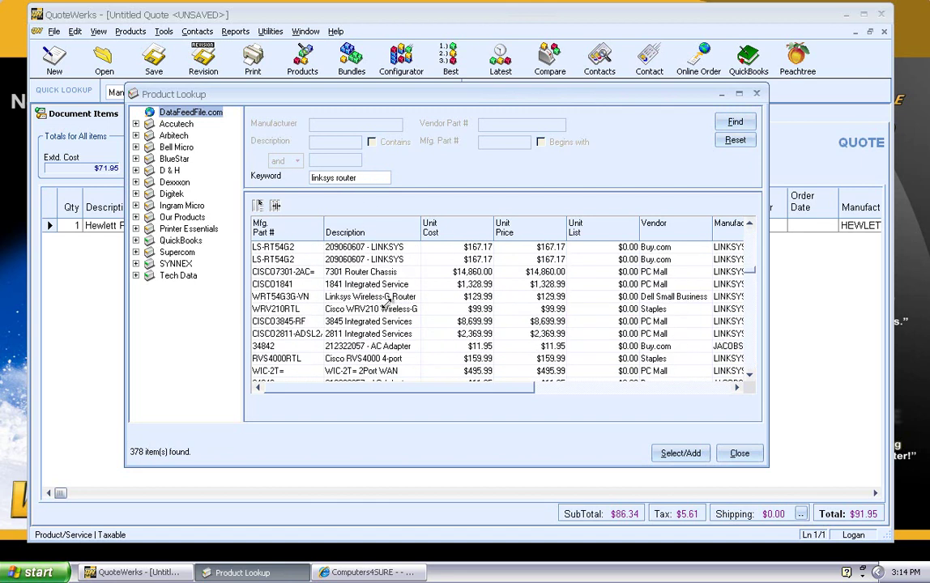
pyautogui.scroll(-12, 384, 301)
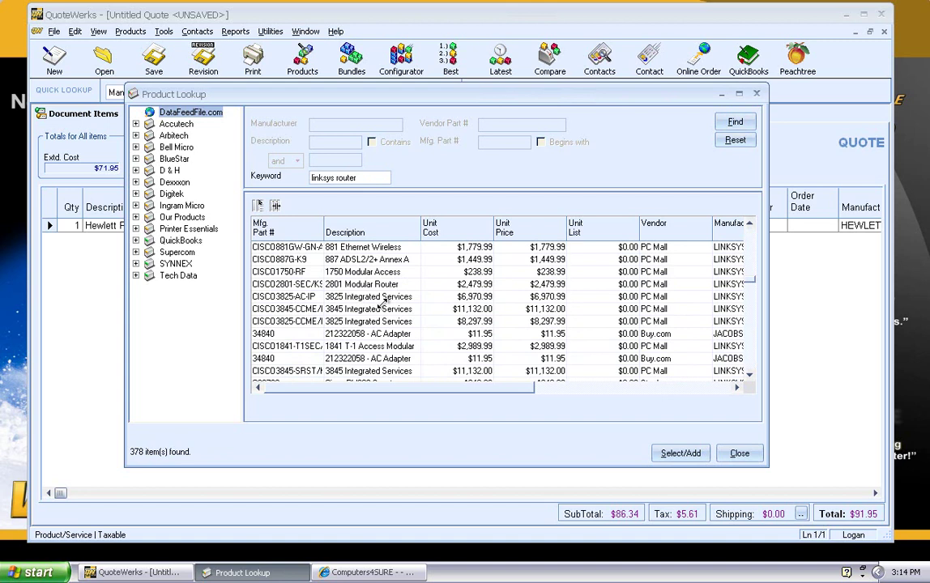
pyautogui.click(376, 287)
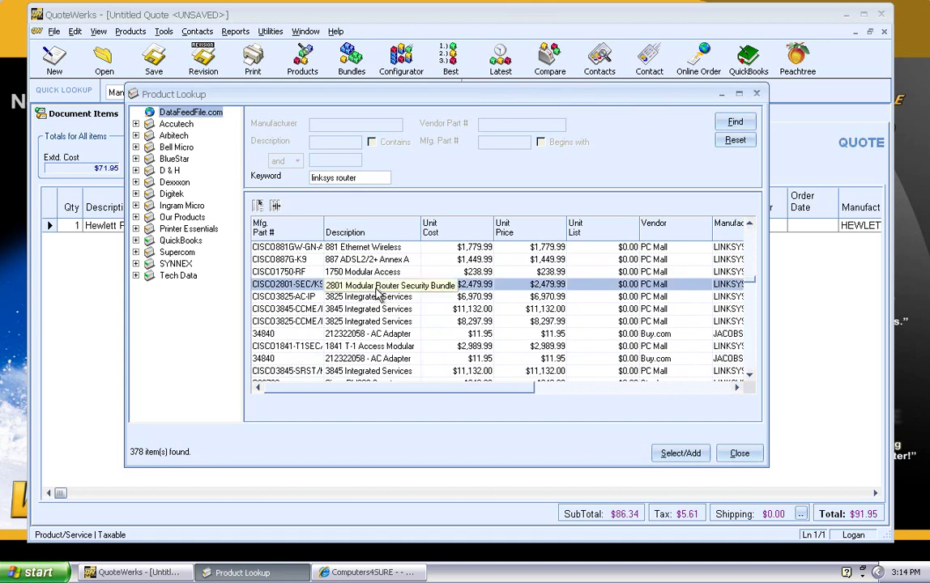
# - Search DataFeedFile.com using the saved WRT54GL//Router keyword
pyautogui.click(365, 180)
pyautogui.press('F2')
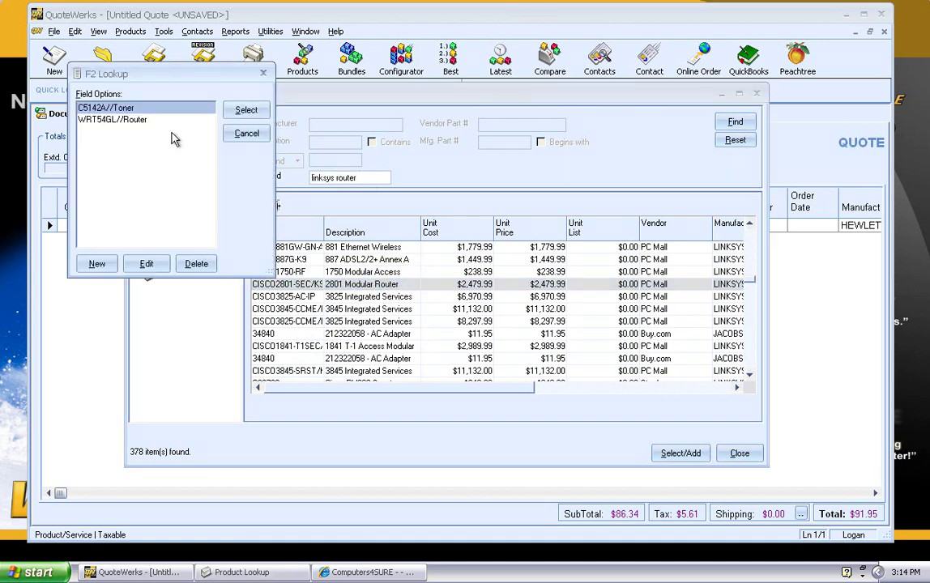
pyautogui.click(130, 121)
pyautogui.doubleClick(130, 122)
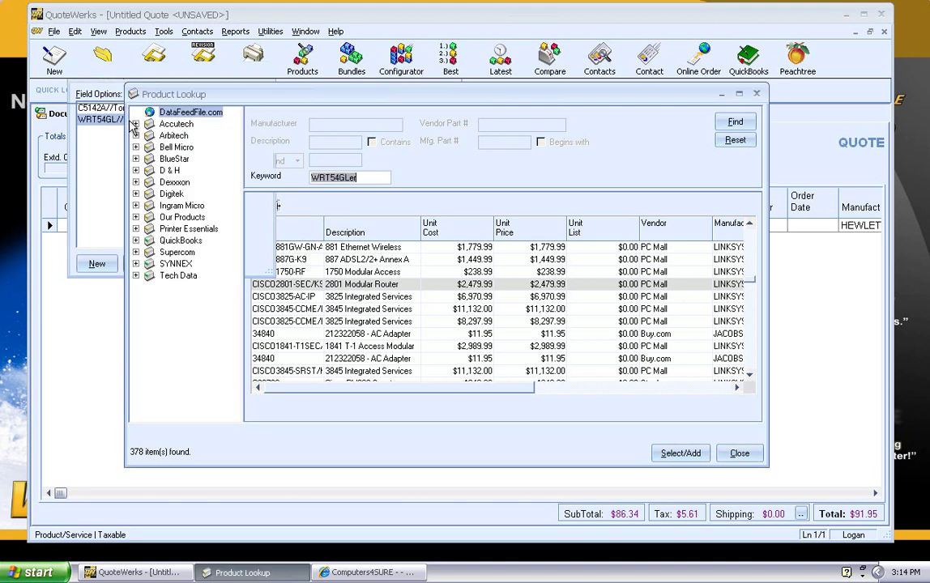
pyautogui.click(729, 126)
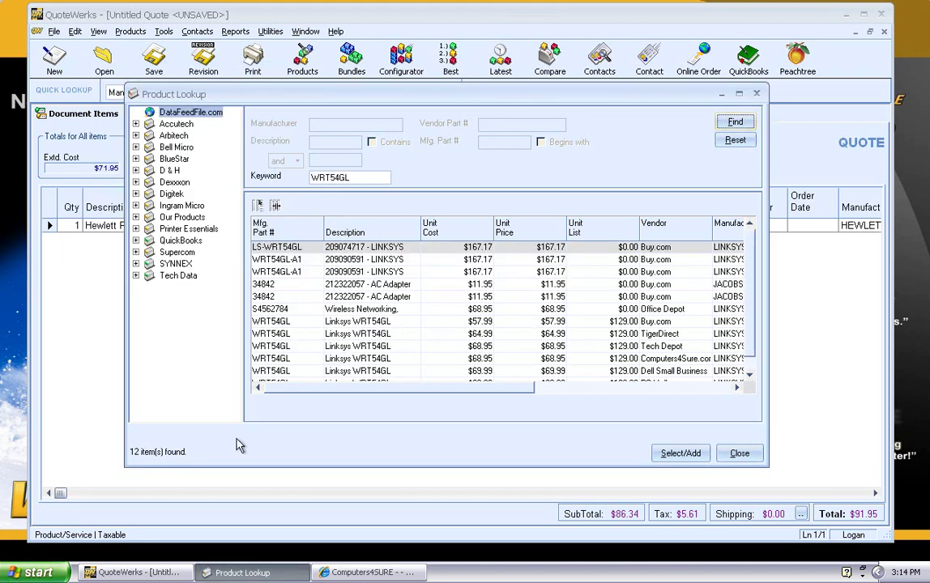
# - Review the WRT54GL offers from TigerDirect, Dell Small Business and PC Mall
pyautogui.click(393, 310)
pyautogui.scroll(-1, 393, 314)
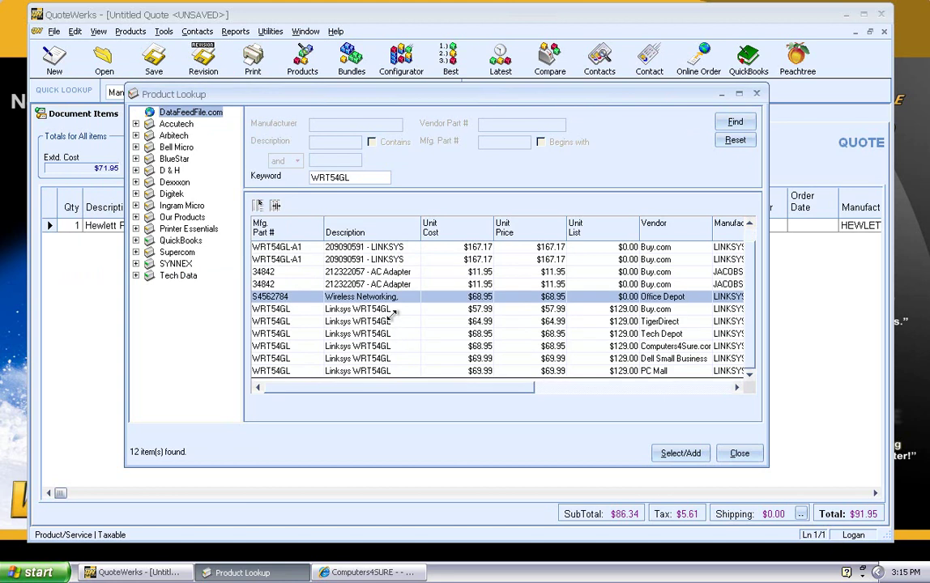
pyautogui.click(394, 323)
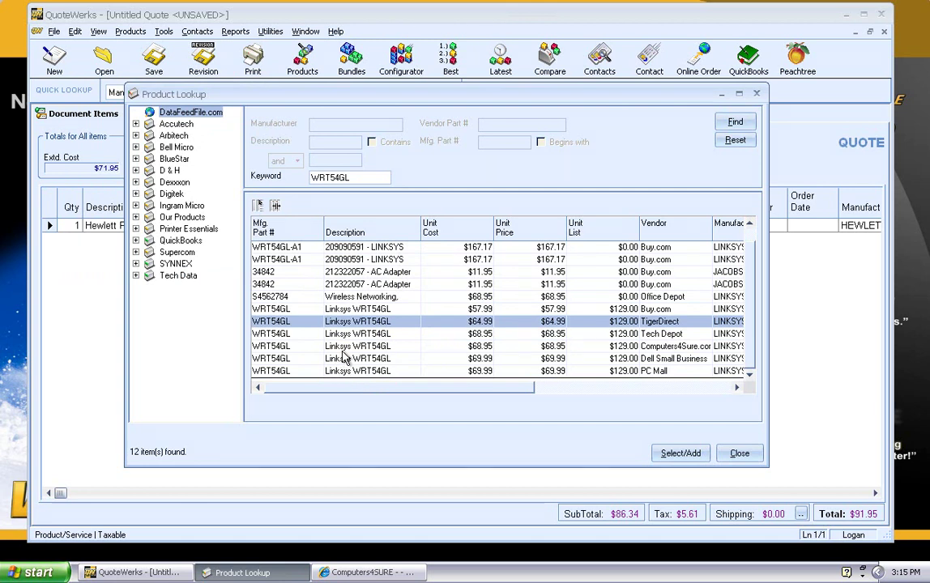
pyautogui.click(350, 359)
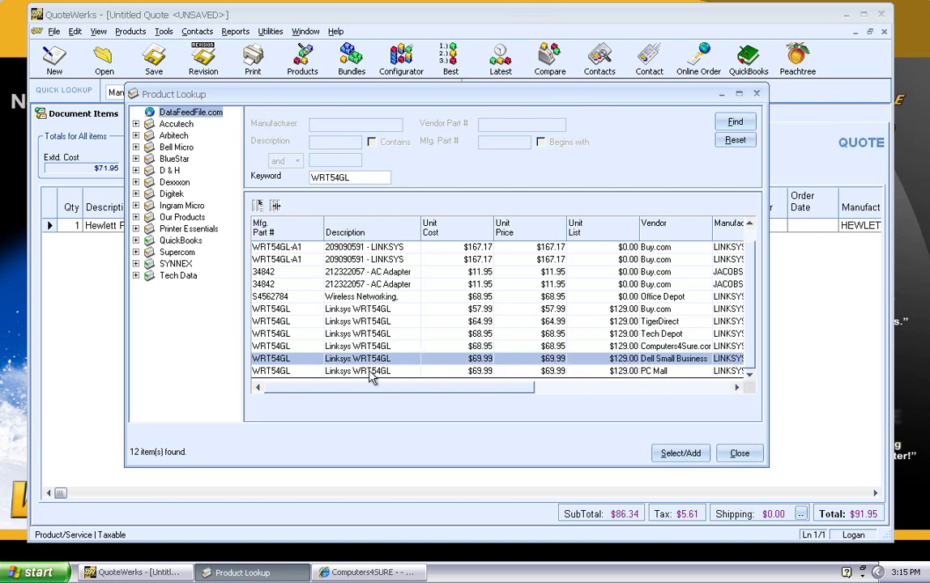
pyautogui.click(370, 371)
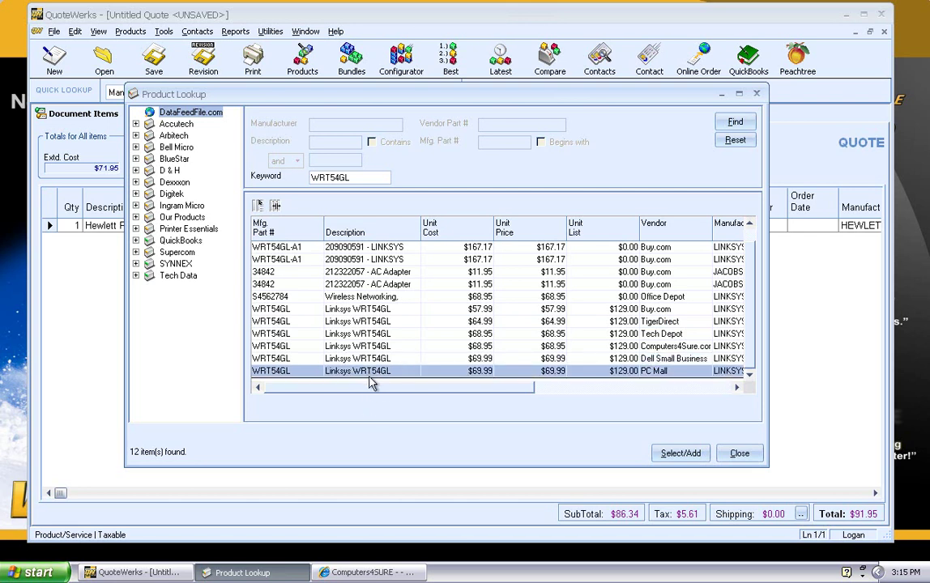
# - Compare the PC Mall WRT54GL offer across D & H, Ingram Micro, SYNNEX and Tech Data
pyautogui.rightClick(373, 373)
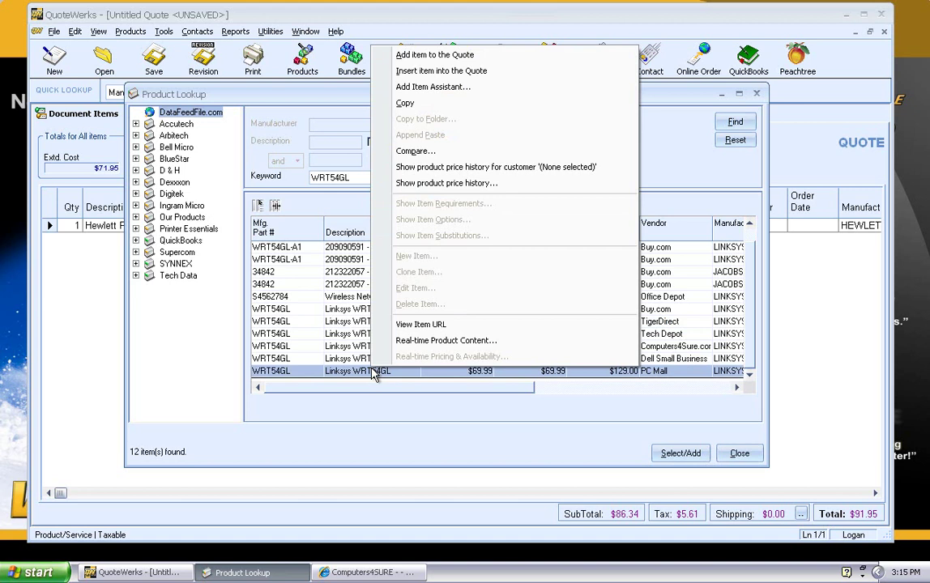
pyautogui.click(357, 371)
pyautogui.rightClick(360, 373)
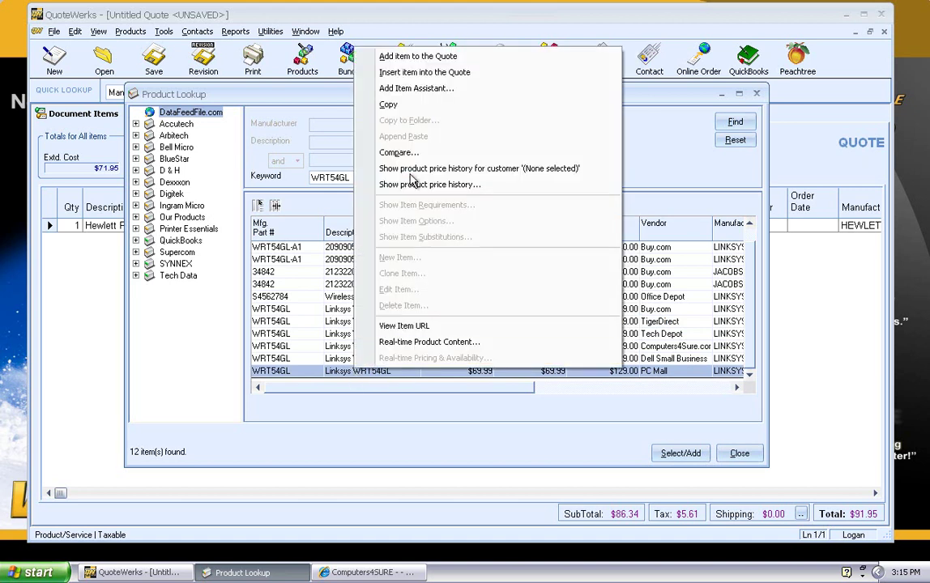
pyautogui.click(389, 160)
pyautogui.moveTo(518, 259); pyautogui.dragTo(468, 353)
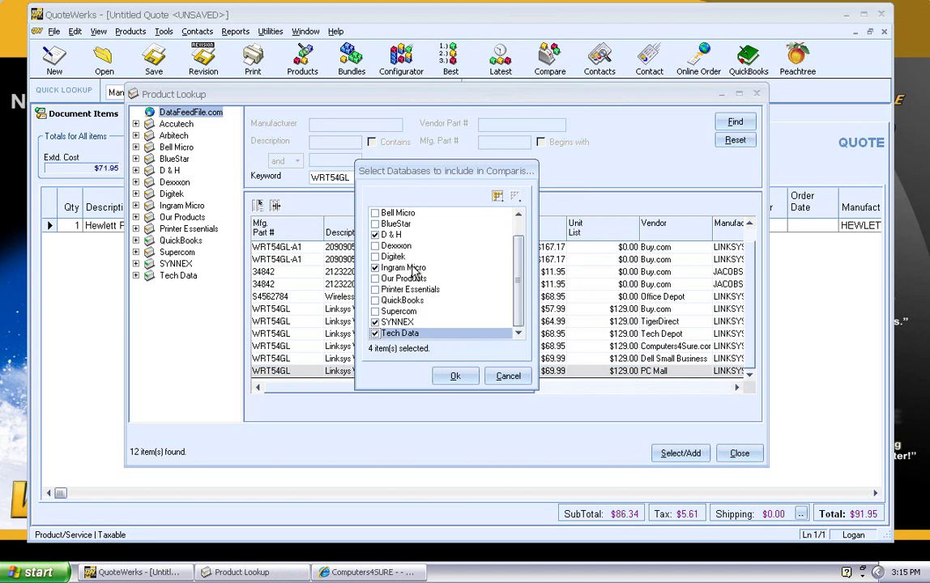
pyautogui.click(457, 378)
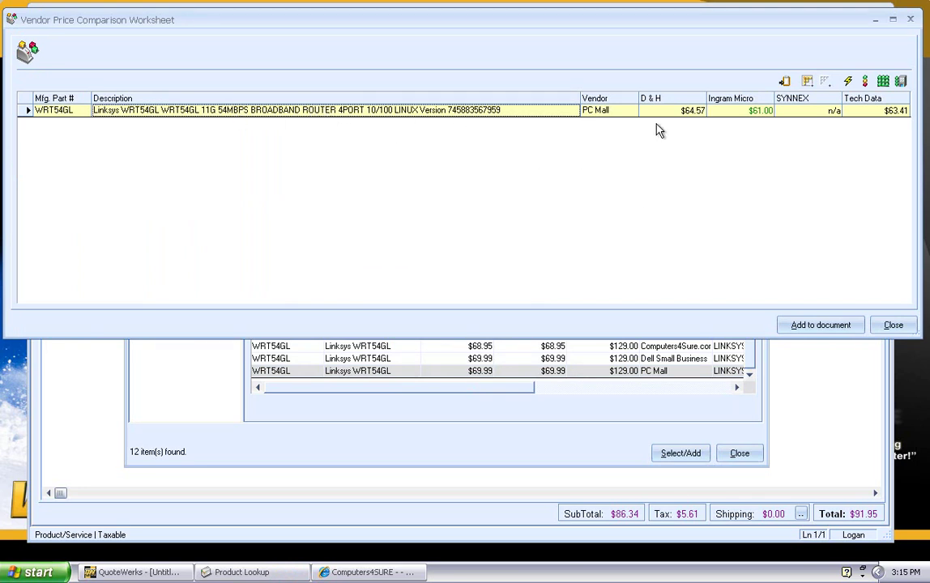
# - Fetch real-time vendor data and check Tech Data's $63.67 price with 1258 units available
pyautogui.click(848, 82)
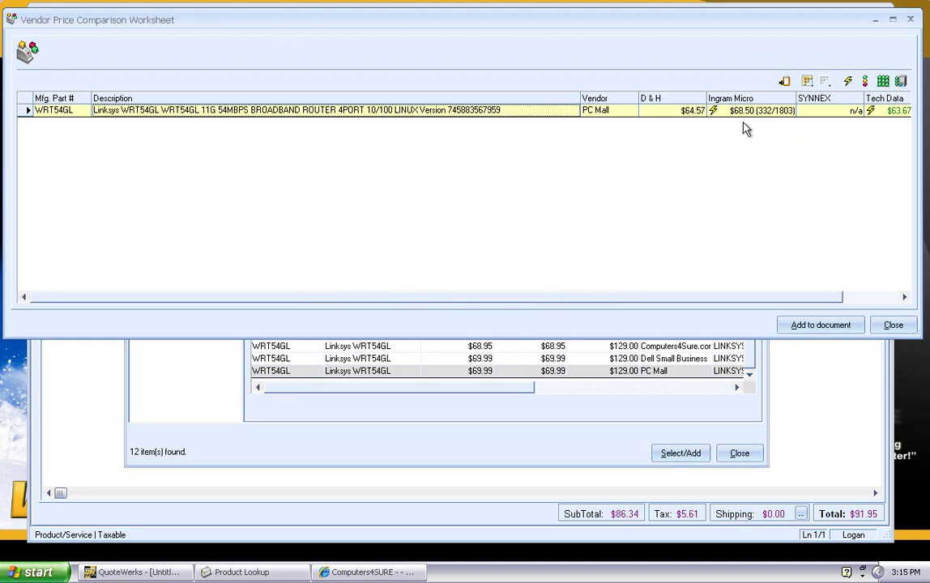
pyautogui.click(869, 299)
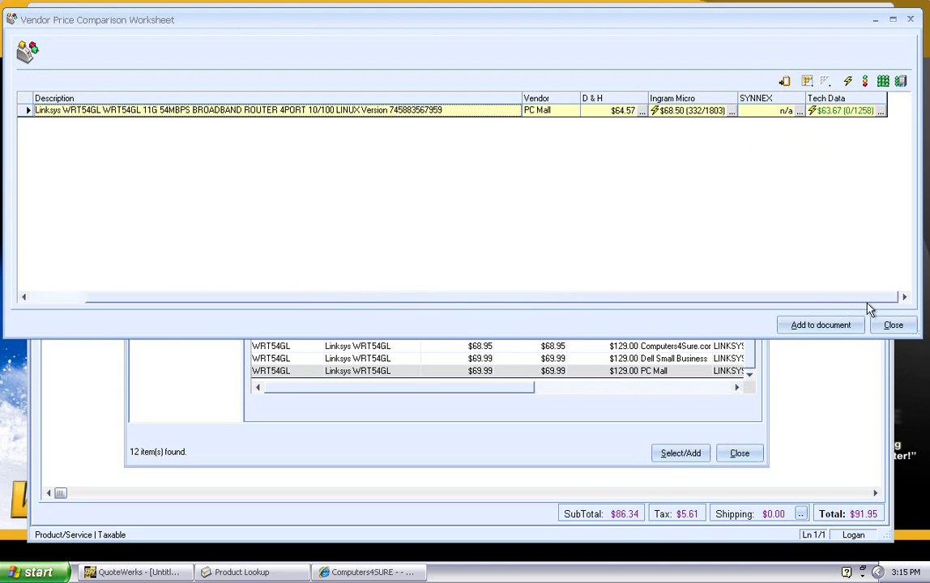
pyautogui.moveTo(824, 119)
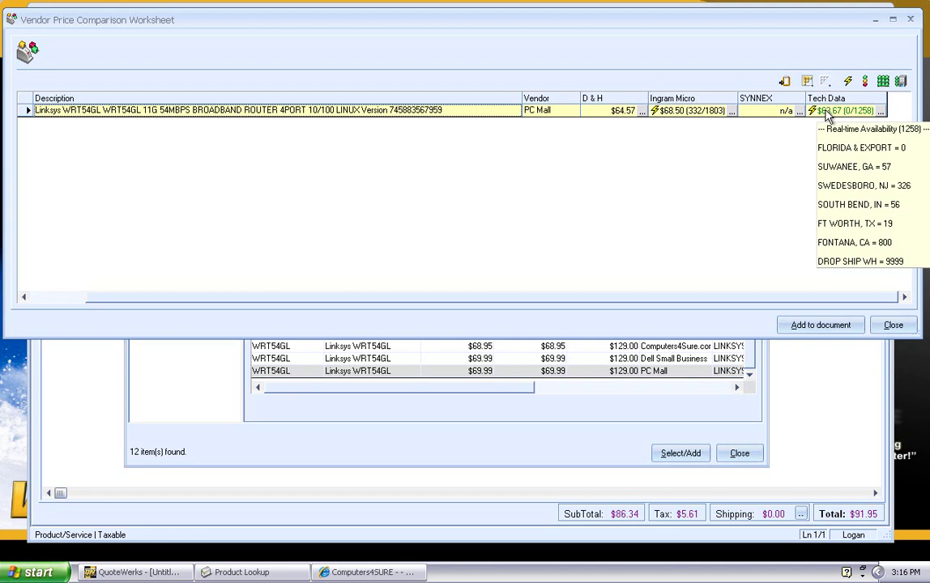
# - Append the WRT54GL router from Tech Data at $63.67 cost, then close the worksheet and lookup
pyautogui.click(829, 118)
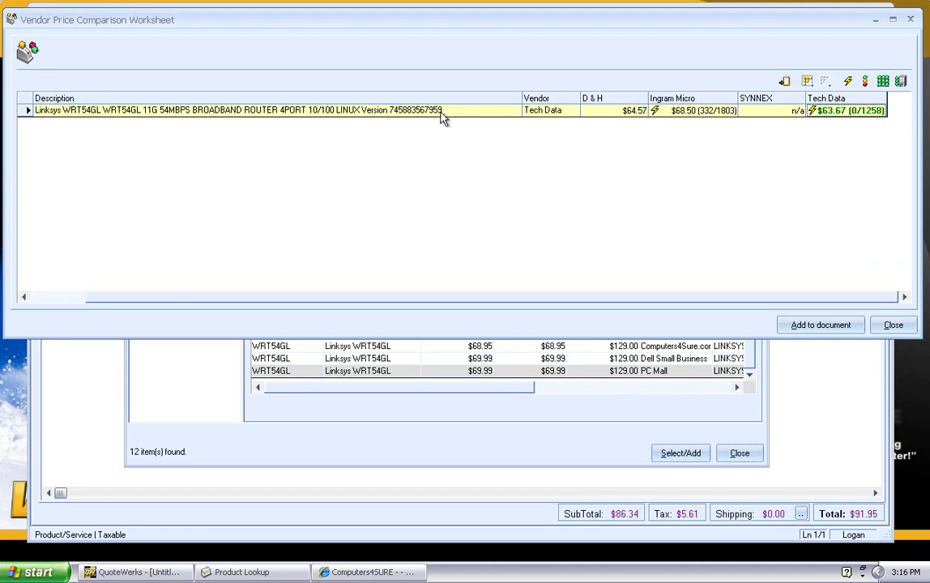
pyautogui.click(23, 111)
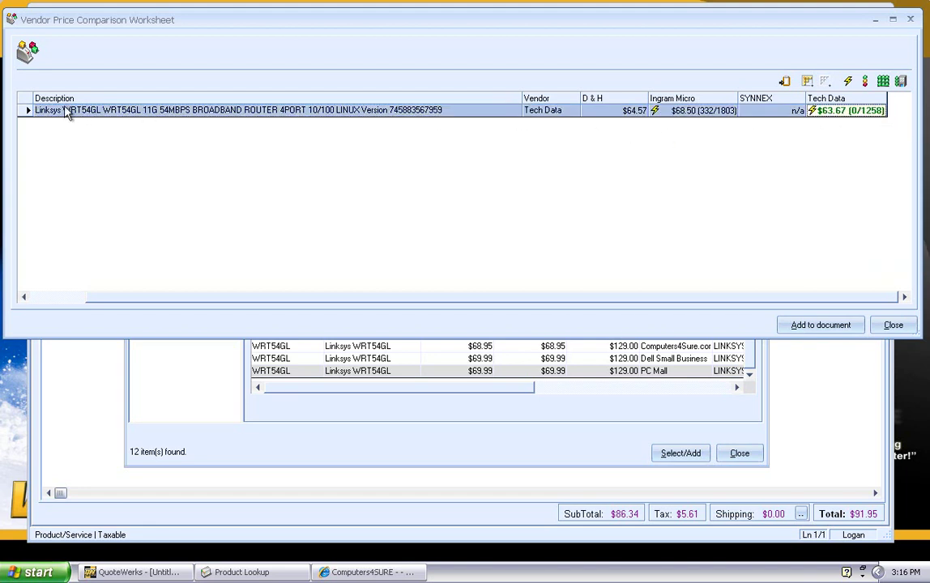
pyautogui.click(796, 326)
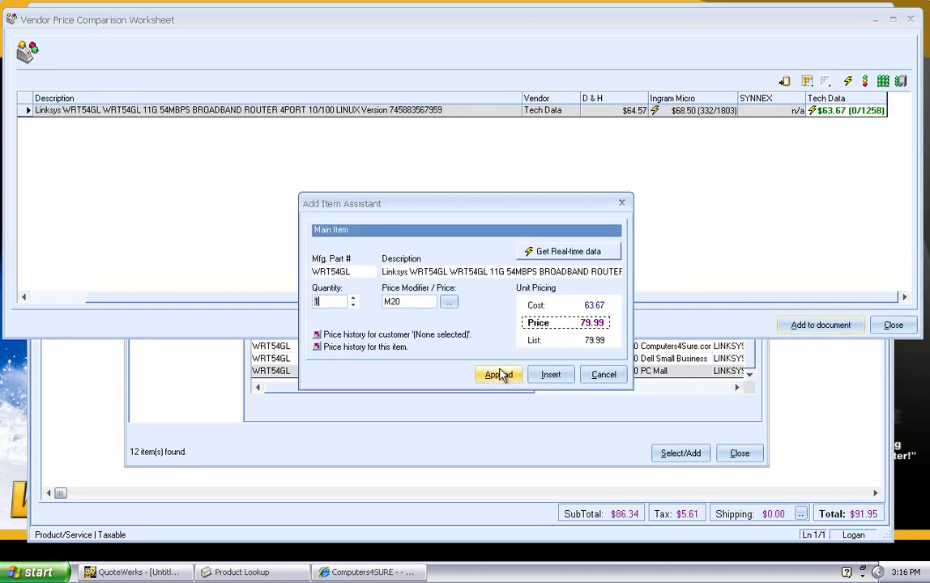
pyautogui.click(499, 375)
pyautogui.click(911, 19)
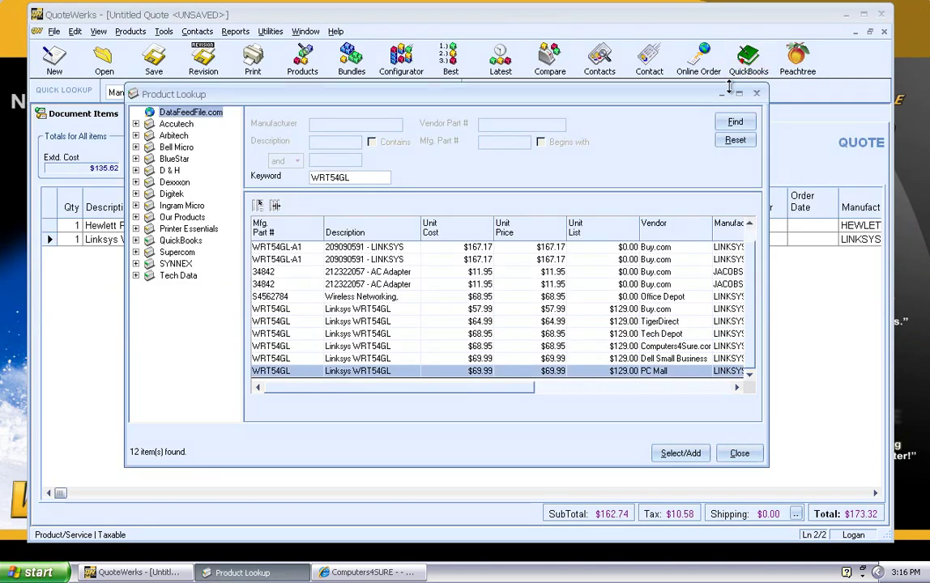
pyautogui.click(757, 91)
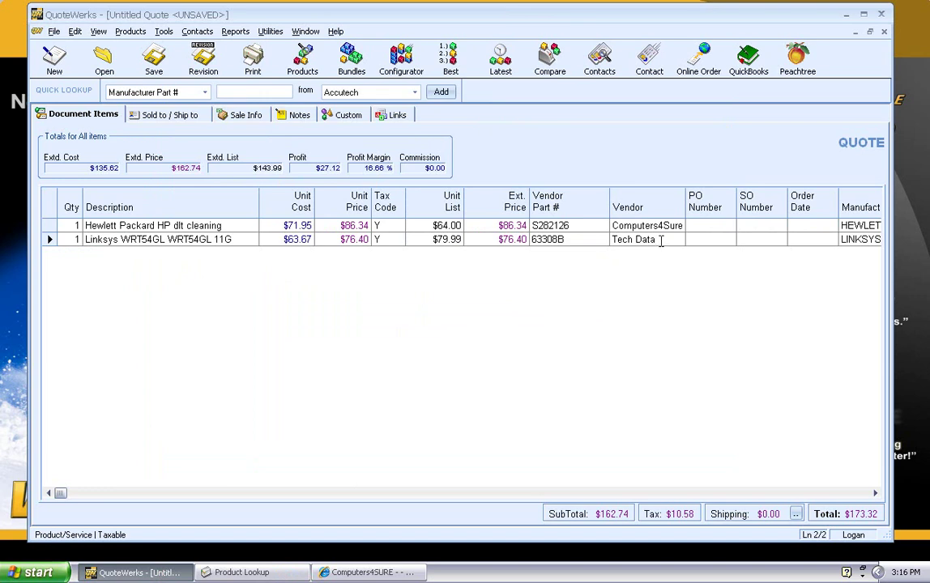
pyautogui.click(658, 241)
pyautogui.click(655, 241)
pyautogui.click(600, 240)
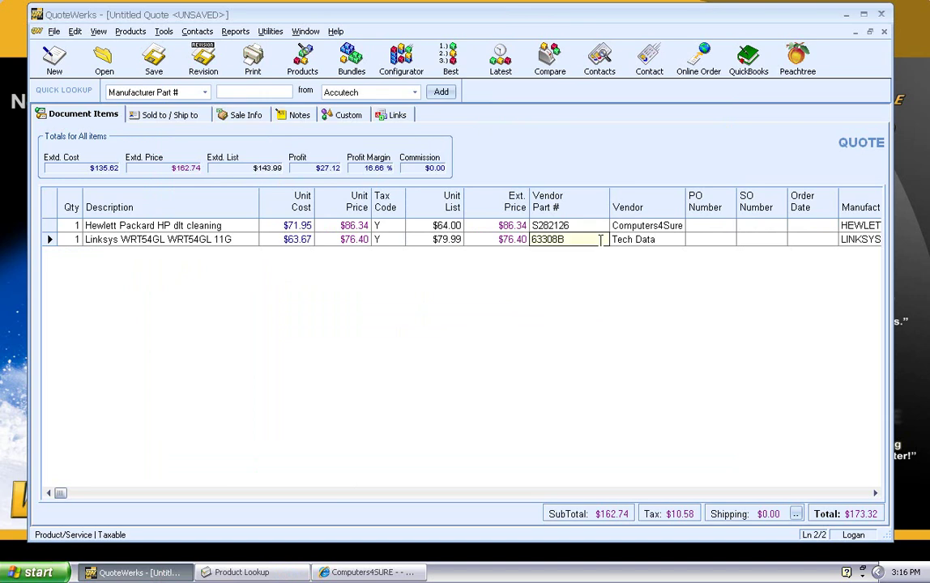